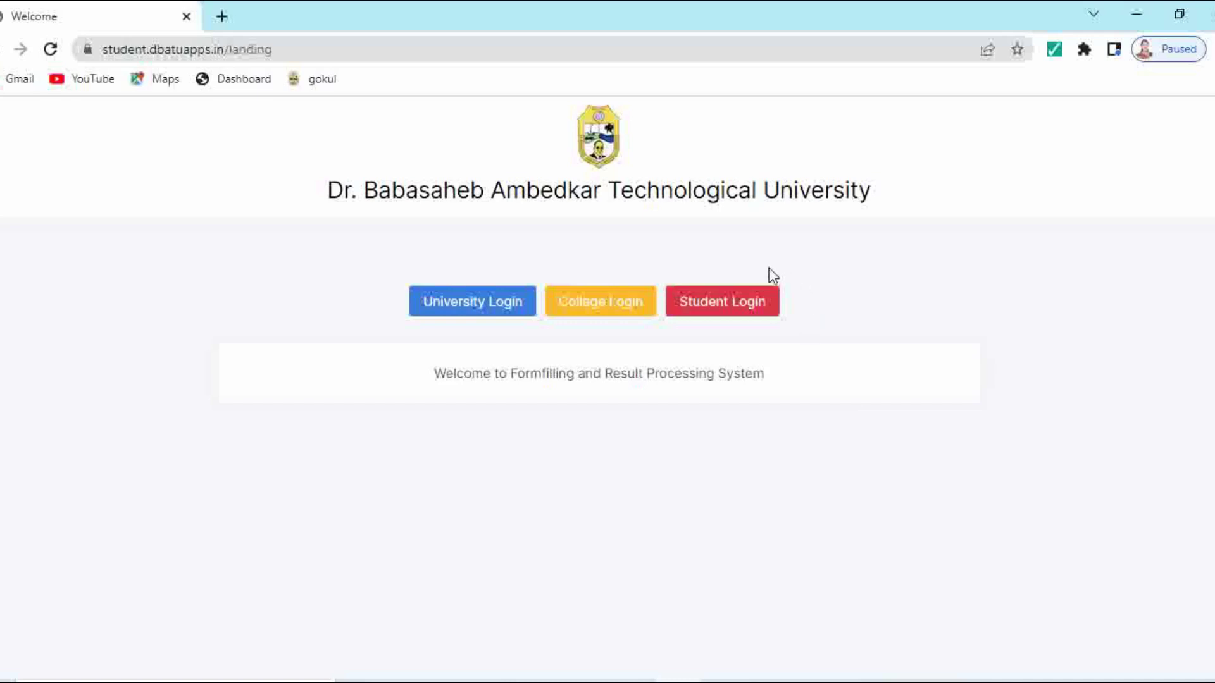
Step: Go to the student Sign In page from the DBATU welcome page's Student Login button
{"action": "left_click", "coordinate": [721, 310]}
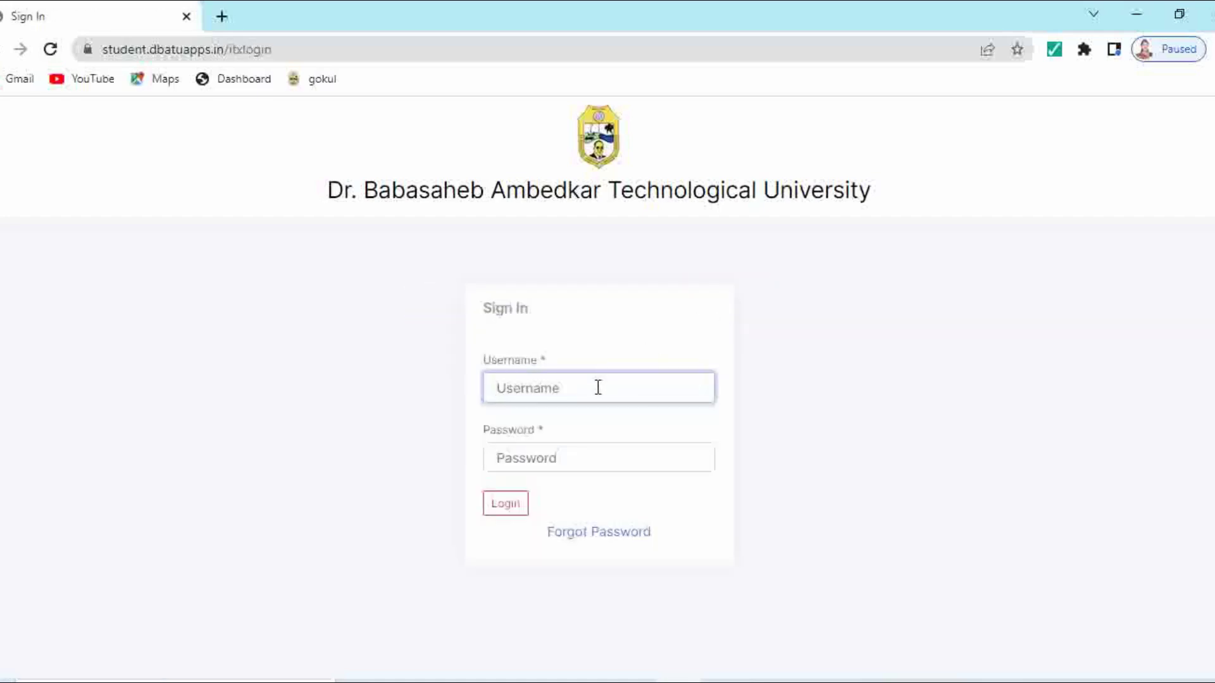
Step: Log in using the student's PRN as username and the account password
{"action": "left_click", "coordinate": [611, 457]}
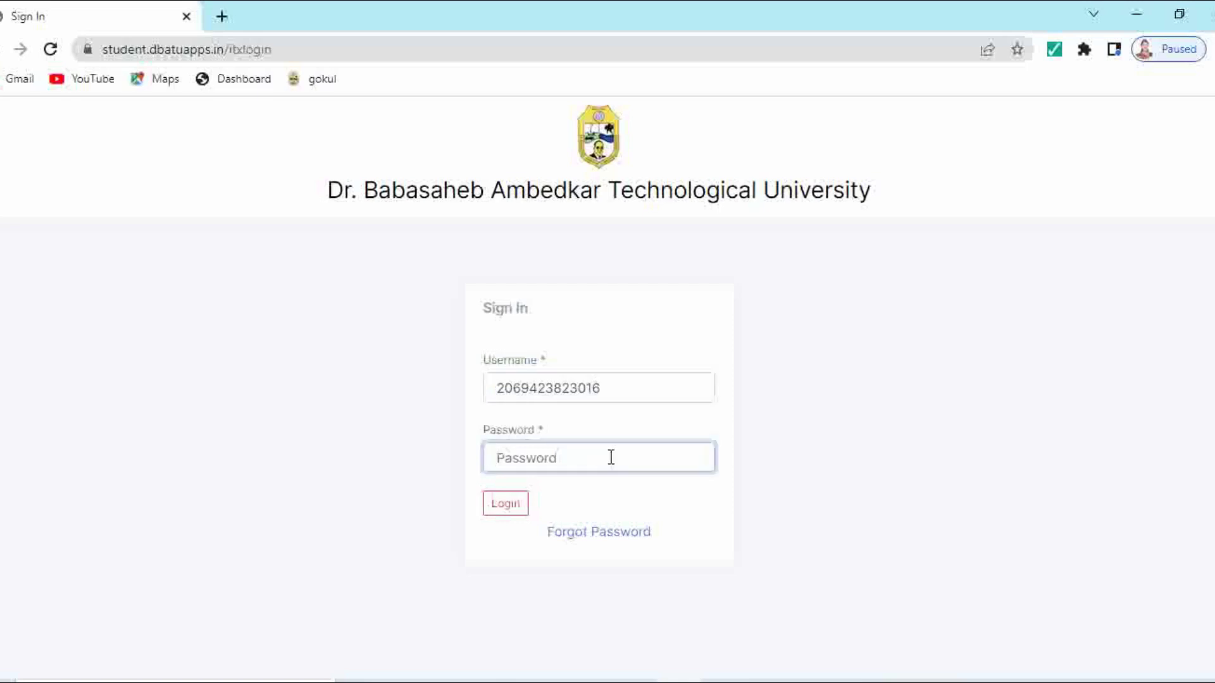
{"action": "type", "text": "••••••••••"}
{"action": "left_click", "coordinate": [514, 509]}
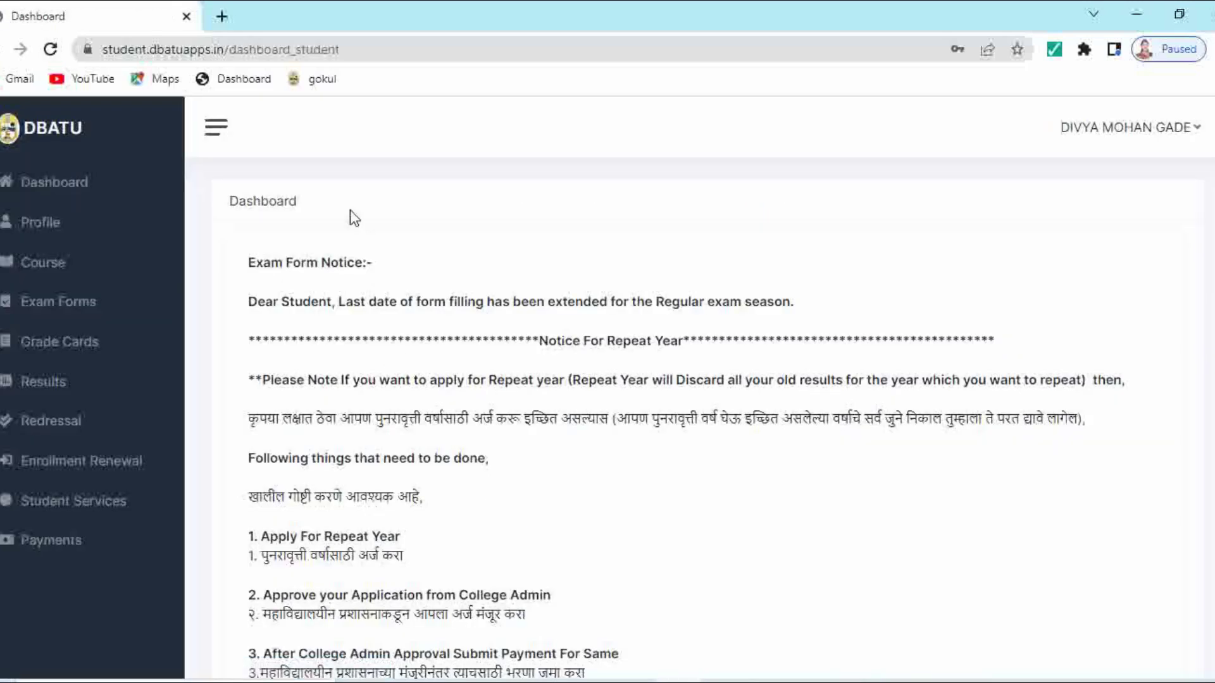
Step: Review the student Profile down to program history, then go to Enrollment Renewal
{"action": "left_click", "coordinate": [47, 227]}
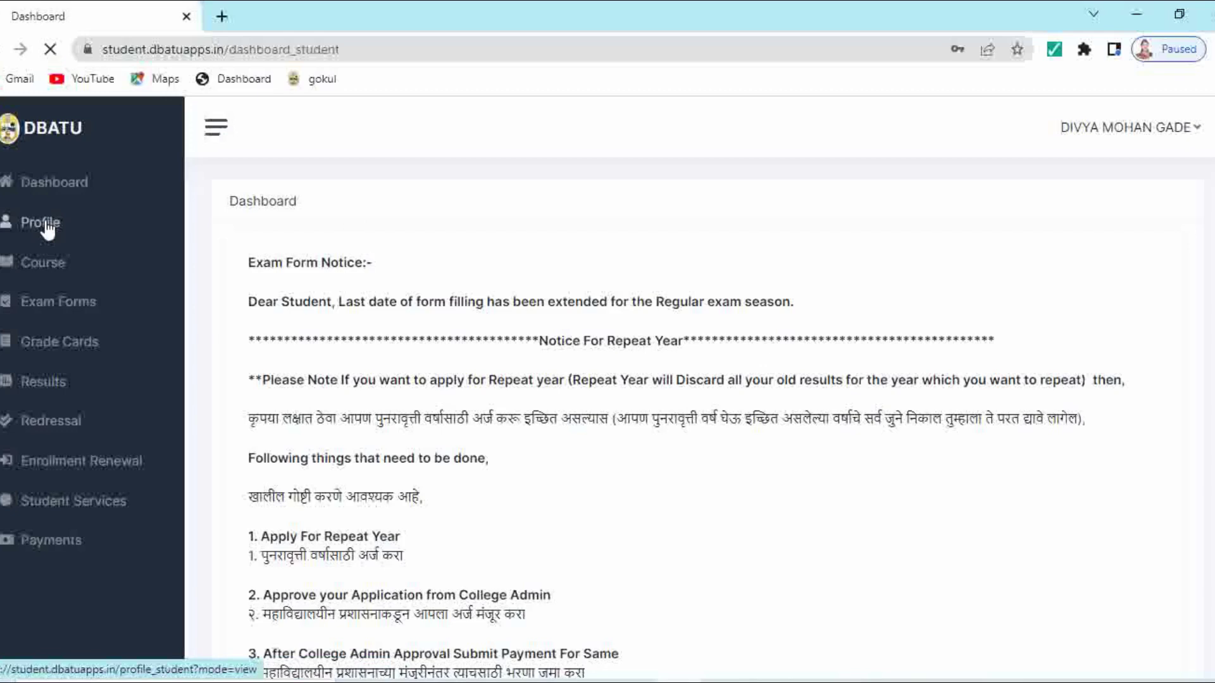
{"action": "scroll", "coordinate": [446, 272], "scroll_direction": "down", "scroll_amount": 3}
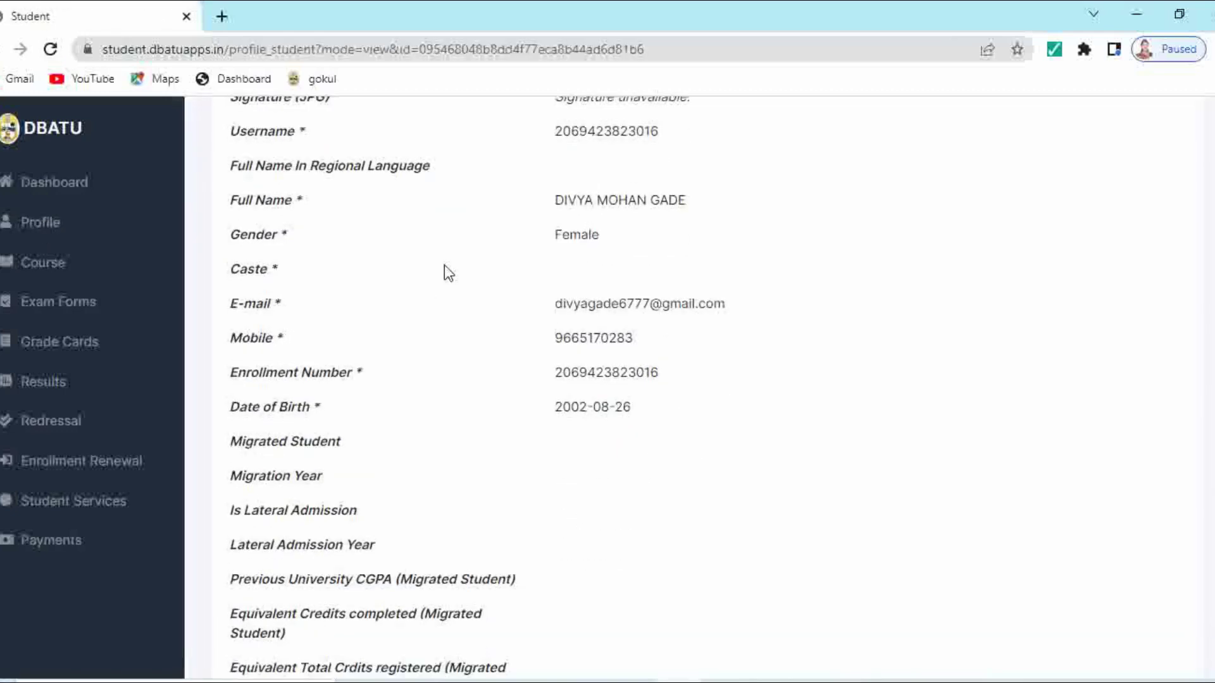
{"action": "scroll", "coordinate": [449, 273], "scroll_direction": "down", "scroll_amount": 4}
{"action": "scroll", "coordinate": [448, 274], "scroll_direction": "up", "scroll_amount": 1}
{"action": "scroll", "coordinate": [444, 266], "scroll_direction": "down", "scroll_amount": 3}
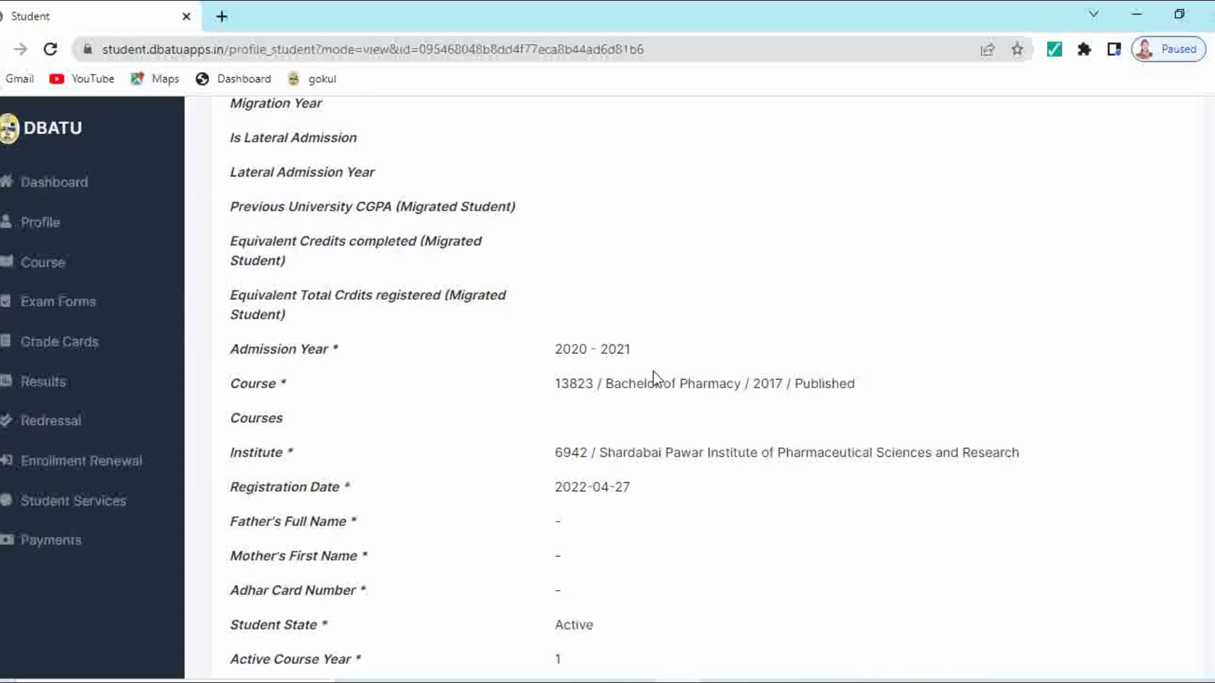
{"action": "scroll", "coordinate": [607, 414], "scroll_direction": "down", "scroll_amount": 3}
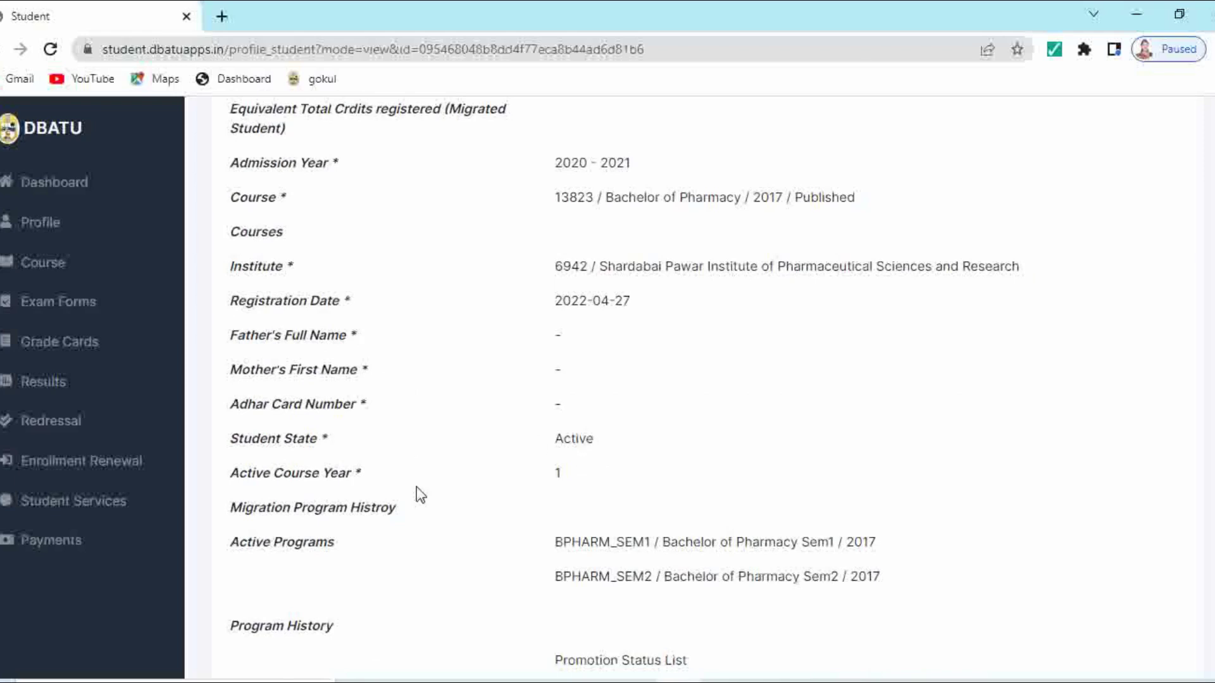
{"action": "scroll", "coordinate": [633, 481], "scroll_direction": "down", "scroll_amount": 4}
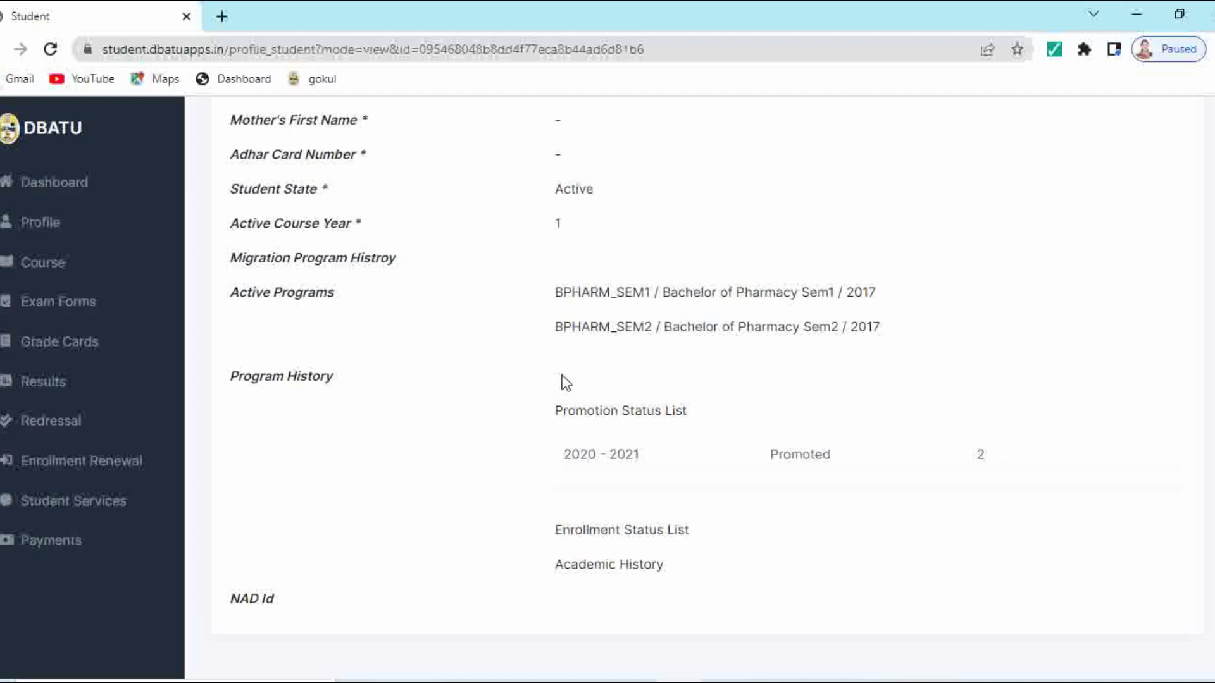
{"action": "left_click", "coordinate": [49, 476]}
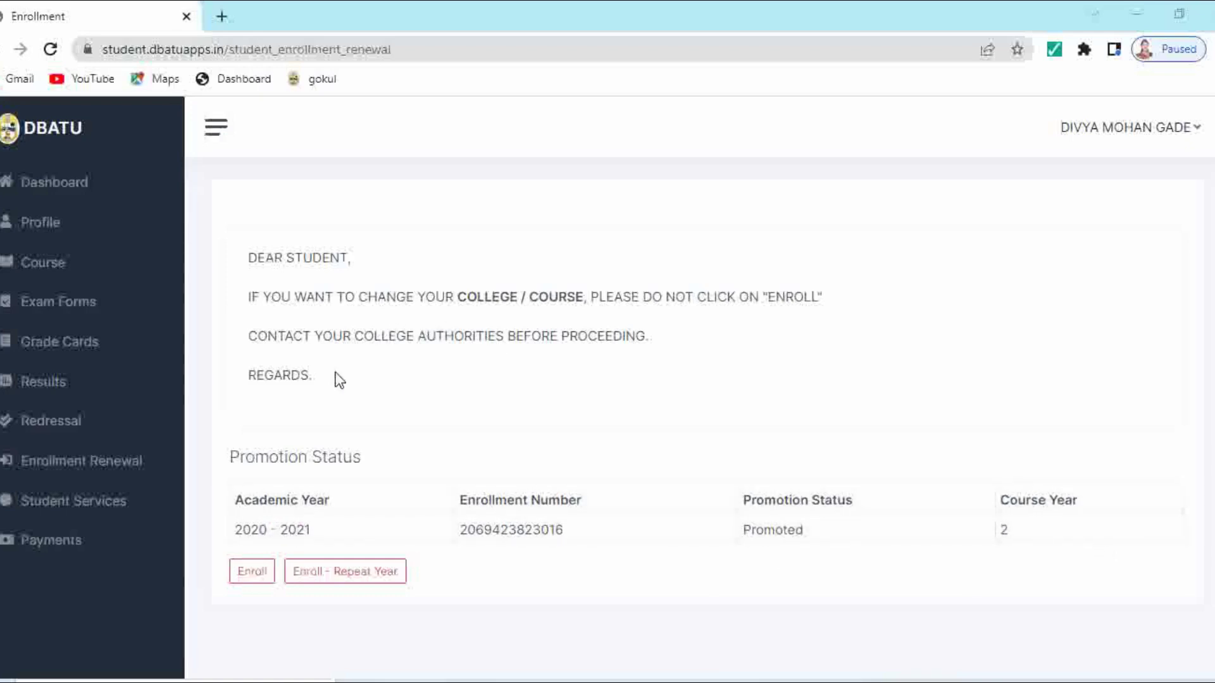
Step: Enroll for course year 2 and confirm 2021 - 2022 shows Regular in Enrollment Status
{"action": "left_click", "coordinate": [243, 582]}
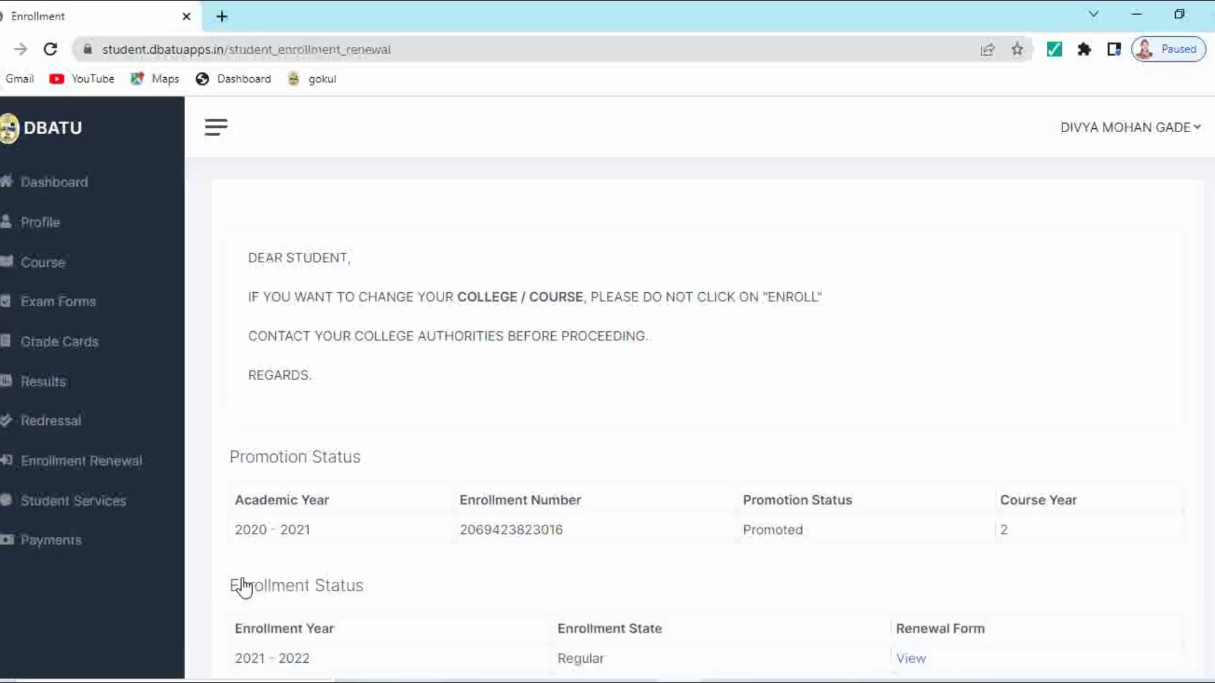
{"action": "scroll", "coordinate": [369, 491], "scroll_direction": "down", "scroll_amount": 2}
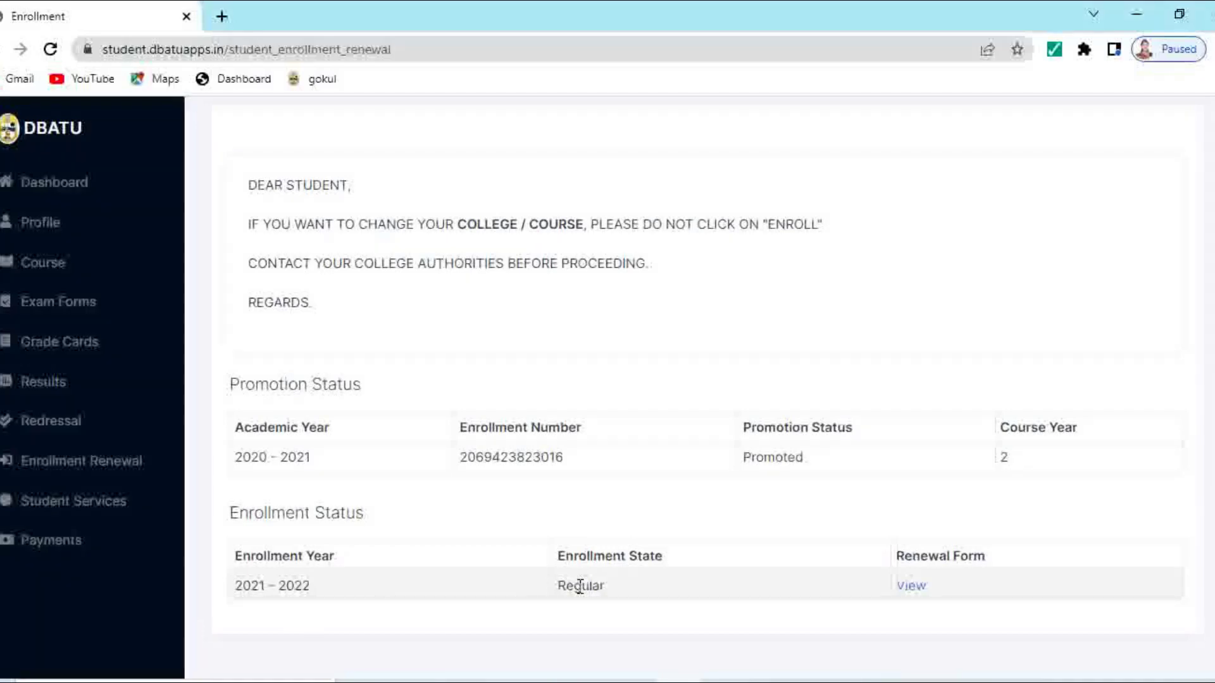
{"action": "left_click", "coordinate": [919, 587]}
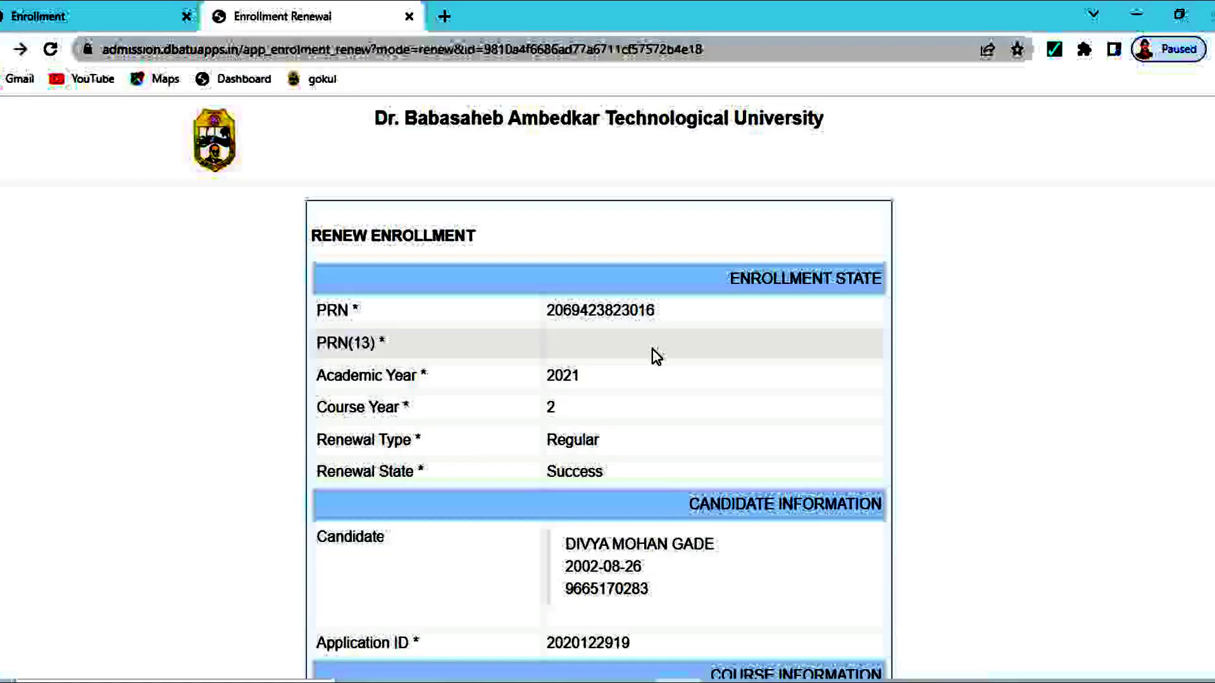
{"action": "scroll", "coordinate": [549, 481], "scroll_direction": "down", "scroll_amount": 7}
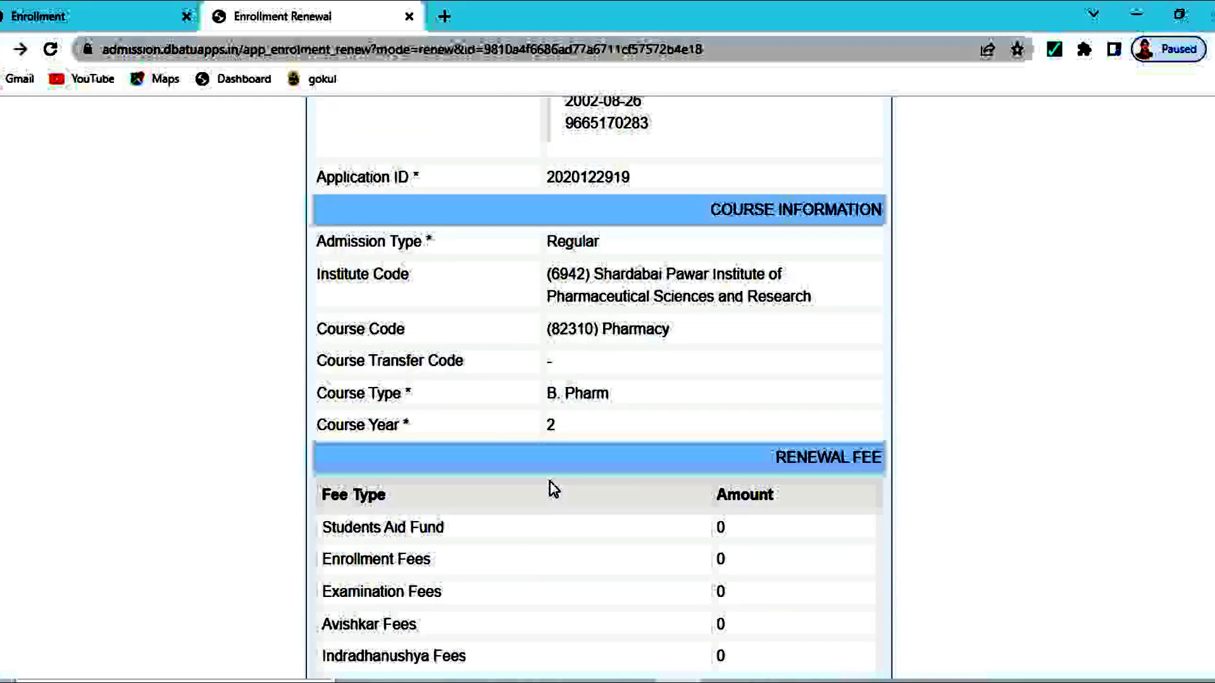
{"action": "scroll", "coordinate": [549, 487], "scroll_direction": "down", "scroll_amount": 5}
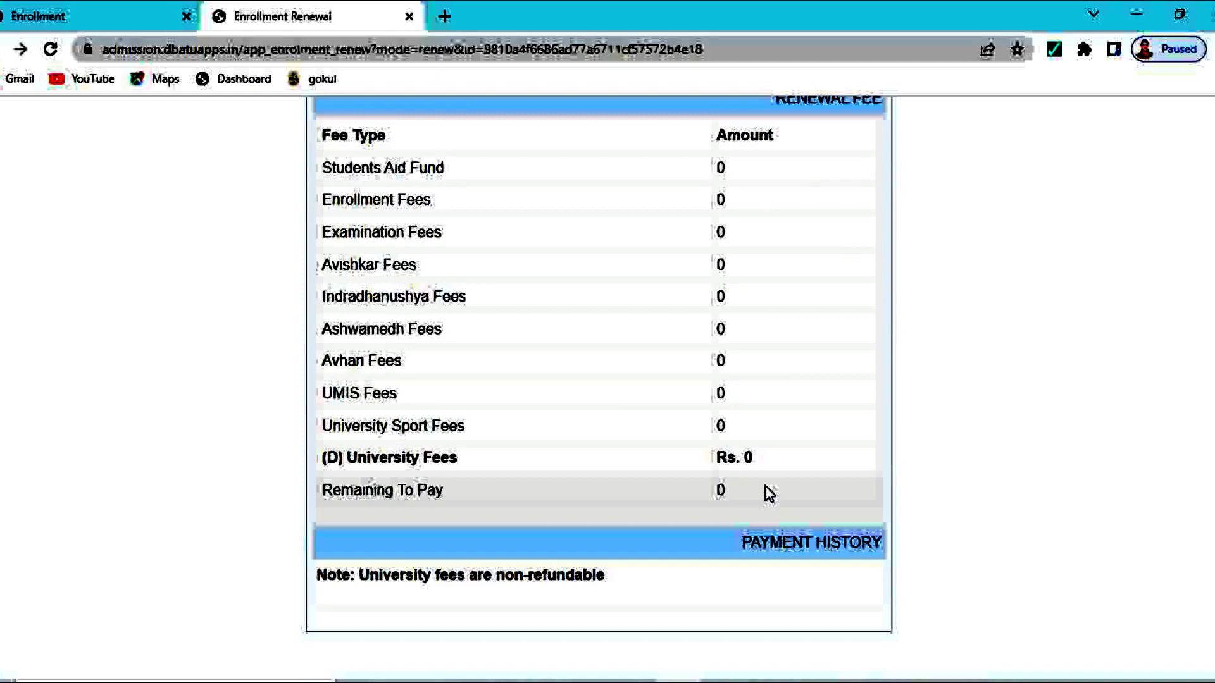
{"action": "scroll", "coordinate": [769, 497], "scroll_direction": "up", "scroll_amount": 4}
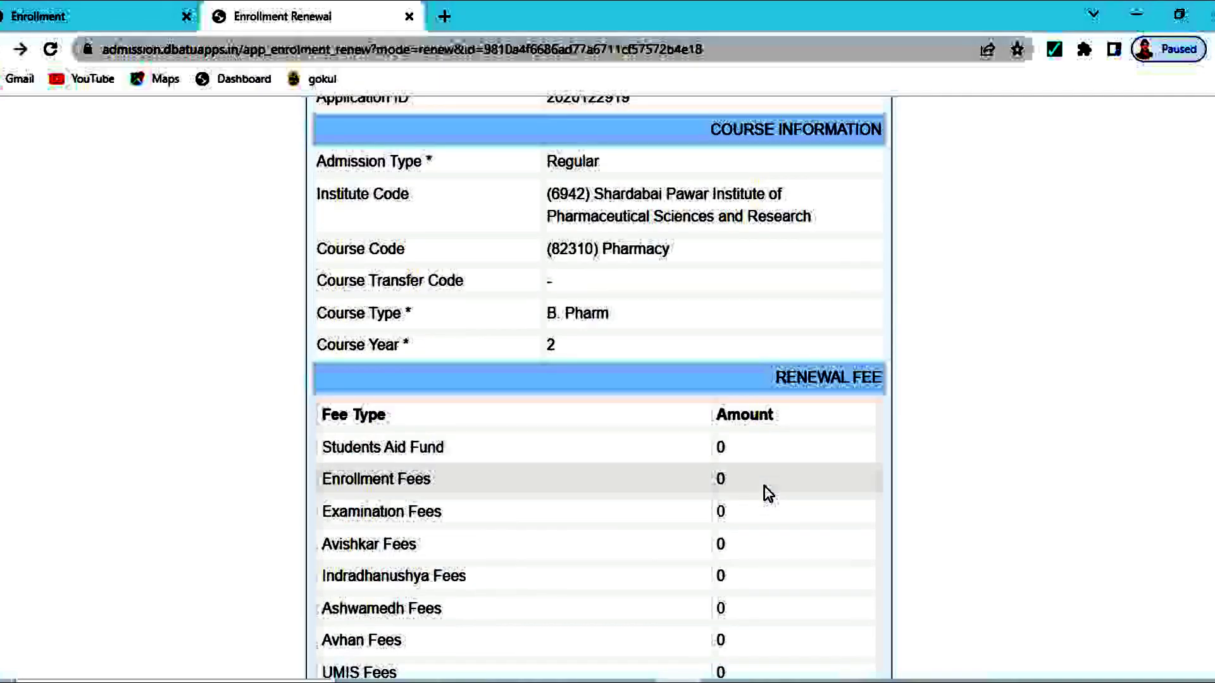
{"action": "scroll", "coordinate": [765, 493], "scroll_direction": "up", "scroll_amount": 8}
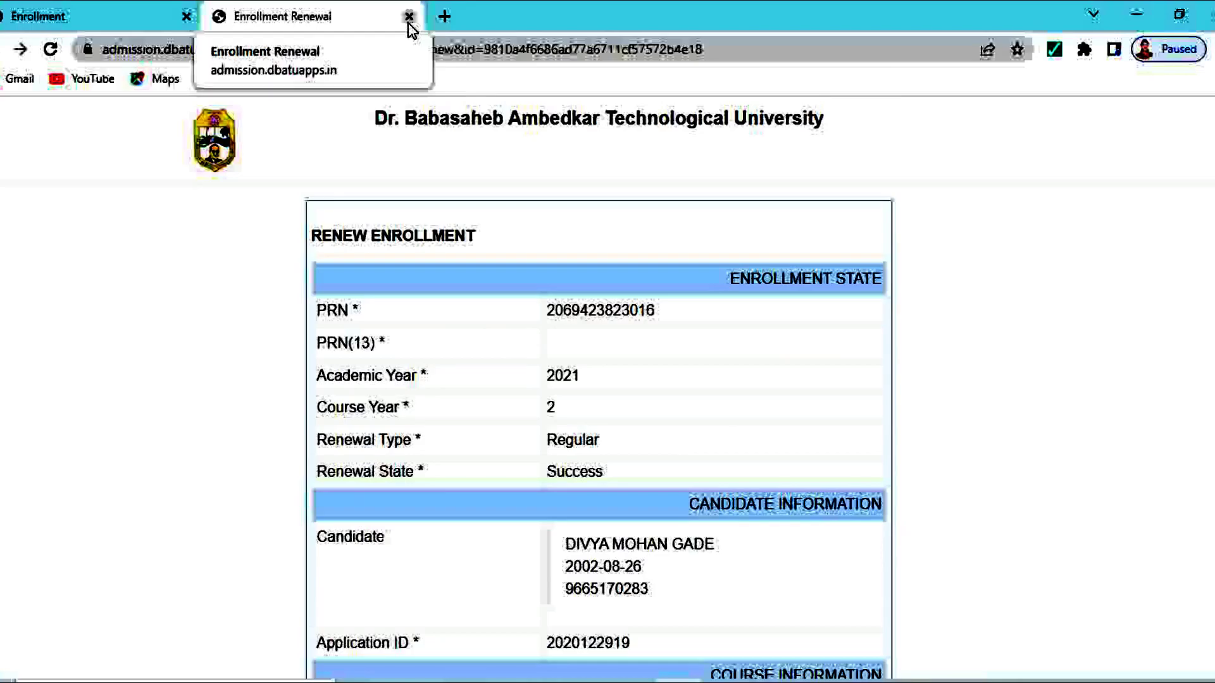
{"action": "left_click", "coordinate": [408, 23]}
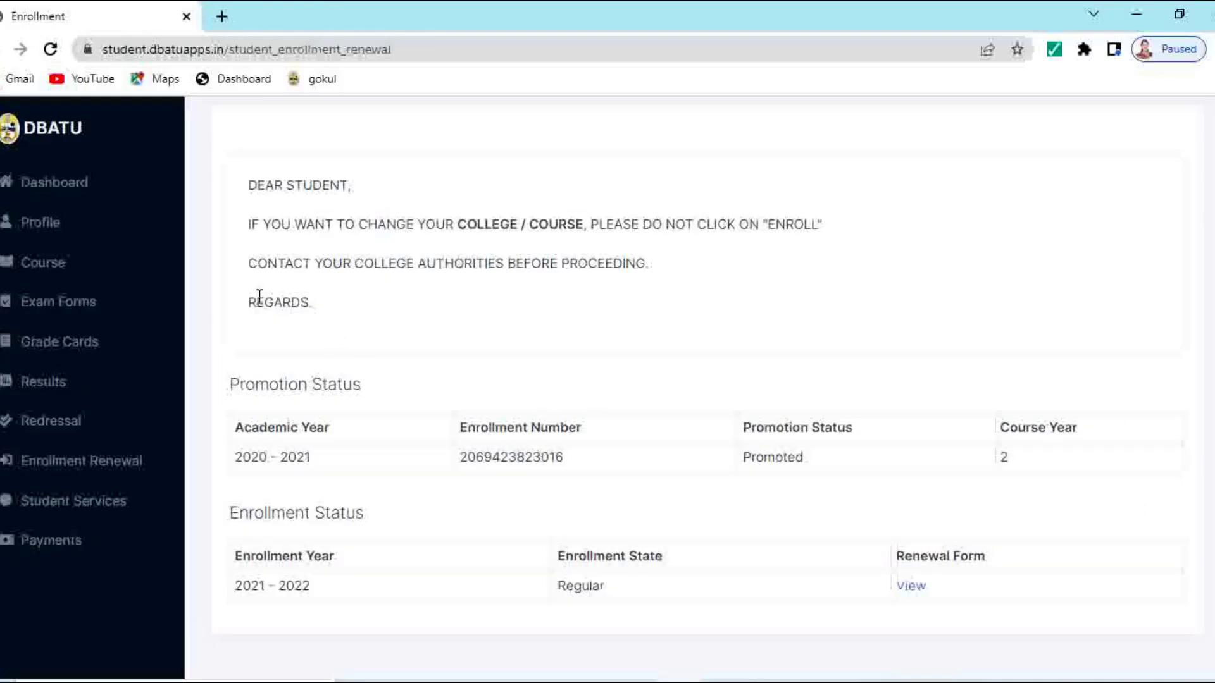
Step: Reopen the Profile and check the program history now lists 2021 - 2022 as regular
{"action": "scroll", "coordinate": [470, 351], "scroll_direction": "up", "scroll_amount": 1}
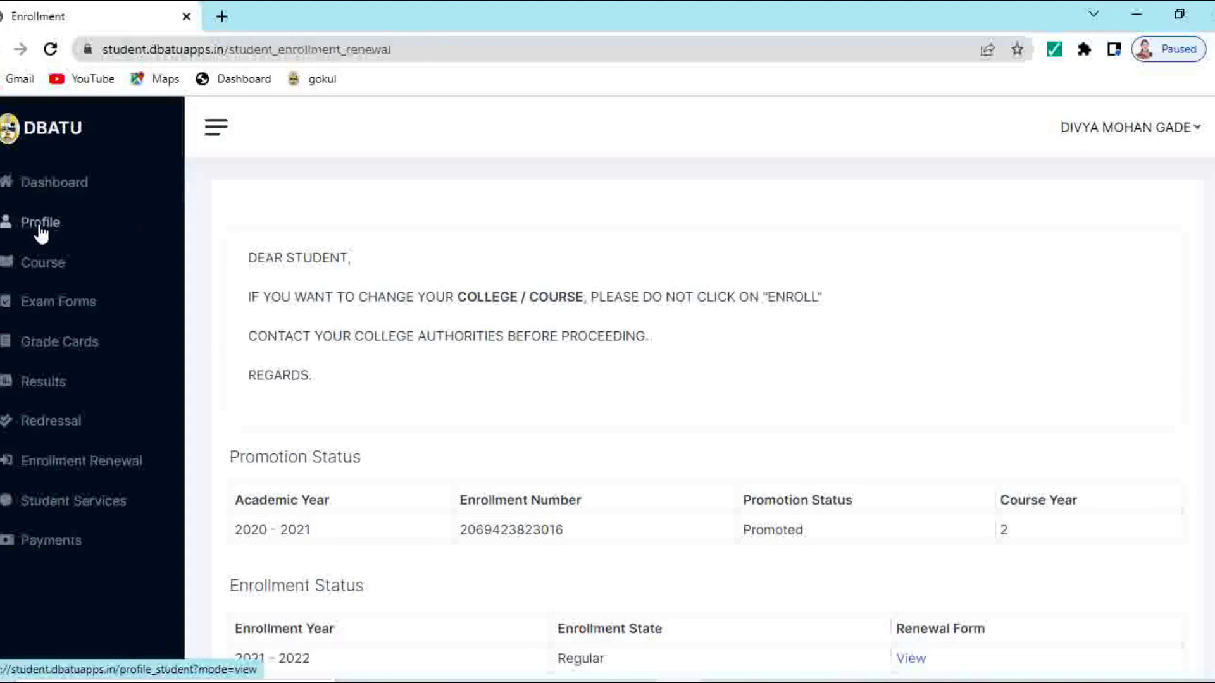
{"action": "left_click", "coordinate": [41, 234]}
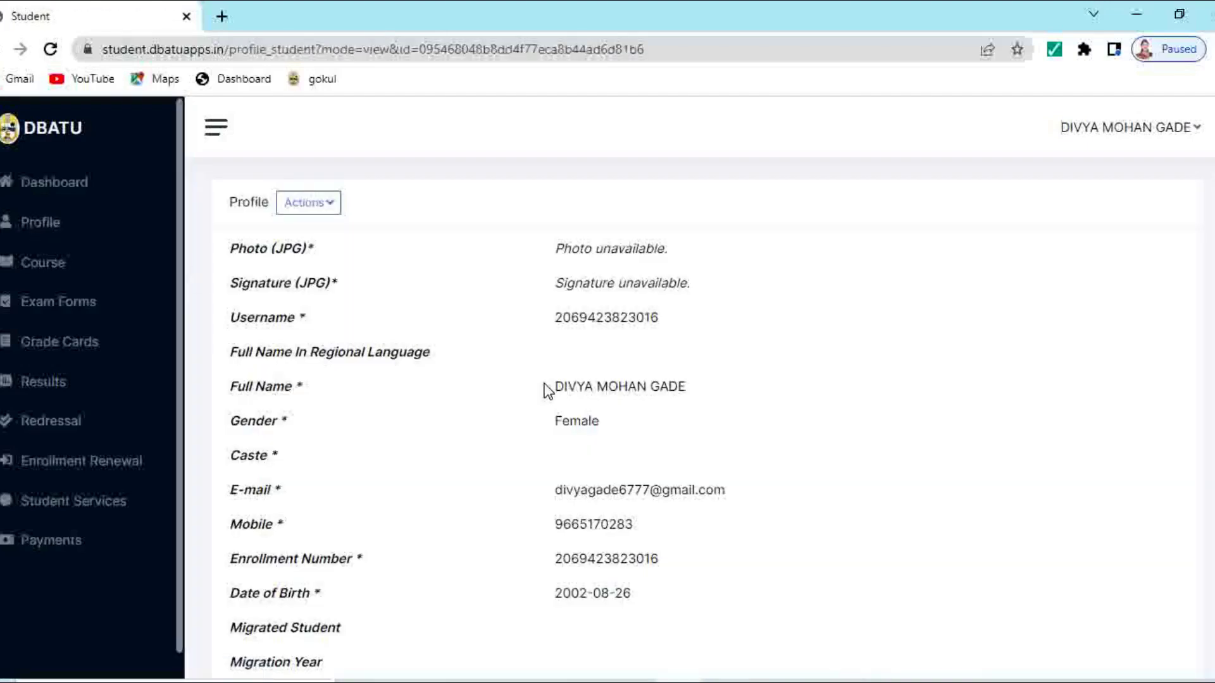
{"action": "scroll", "coordinate": [548, 391], "scroll_direction": "down", "scroll_amount": 3}
{"action": "scroll", "coordinate": [548, 391], "scroll_direction": "down", "scroll_amount": 4}
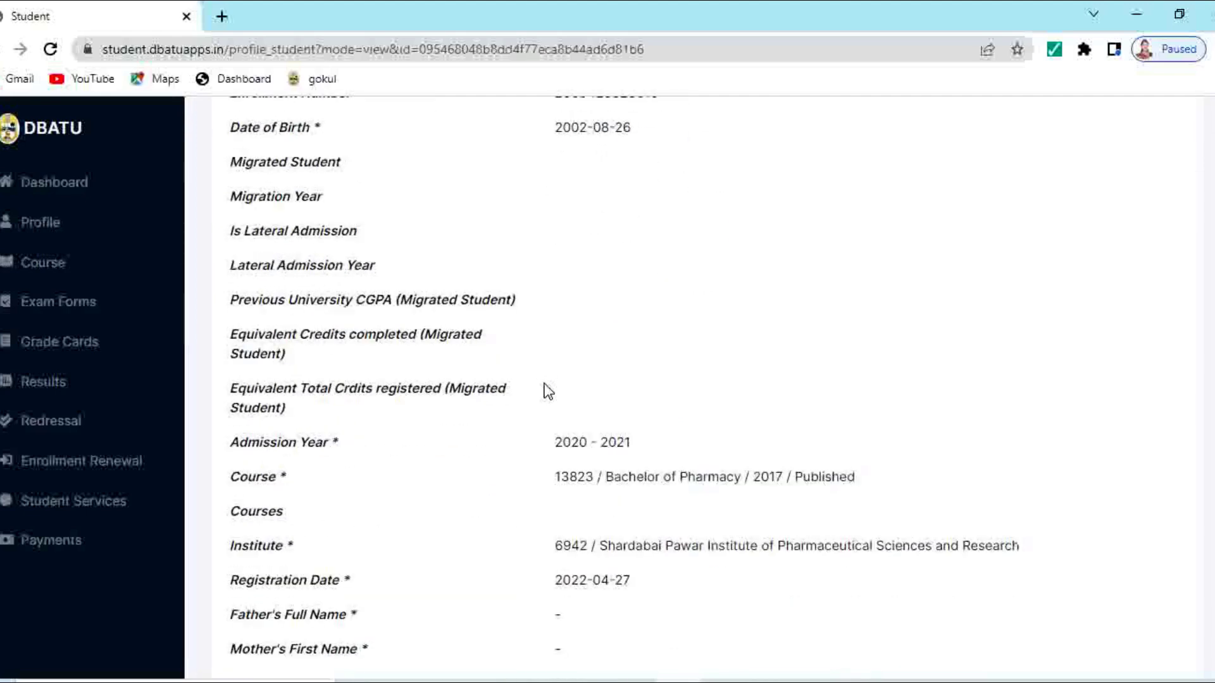
{"action": "scroll", "coordinate": [548, 391], "scroll_direction": "down", "scroll_amount": 3}
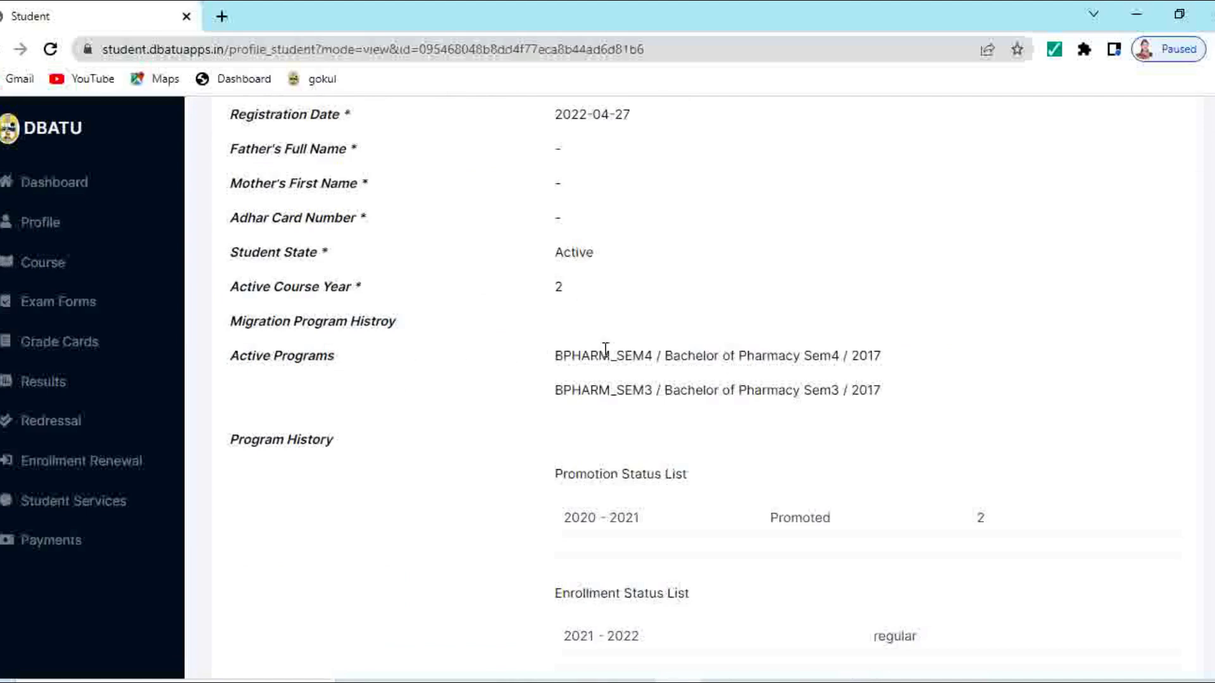
{"action": "scroll", "coordinate": [624, 407], "scroll_direction": "down", "scroll_amount": 2}
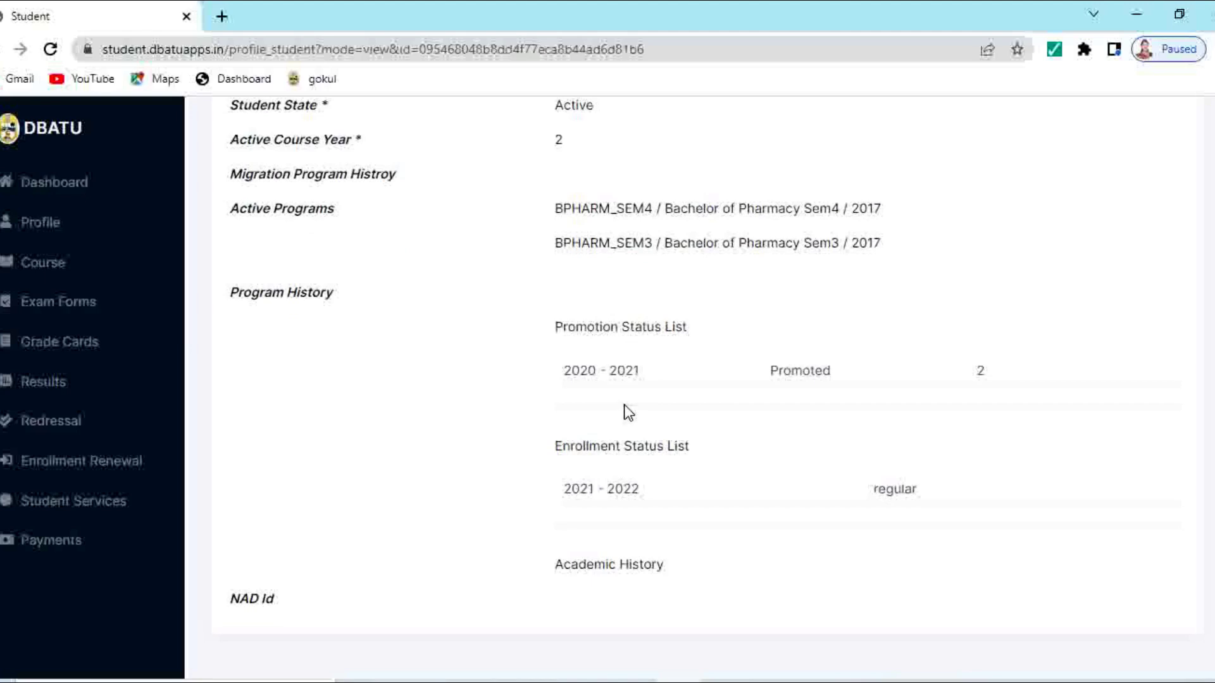
{"action": "scroll", "coordinate": [624, 405], "scroll_direction": "up", "scroll_amount": 4}
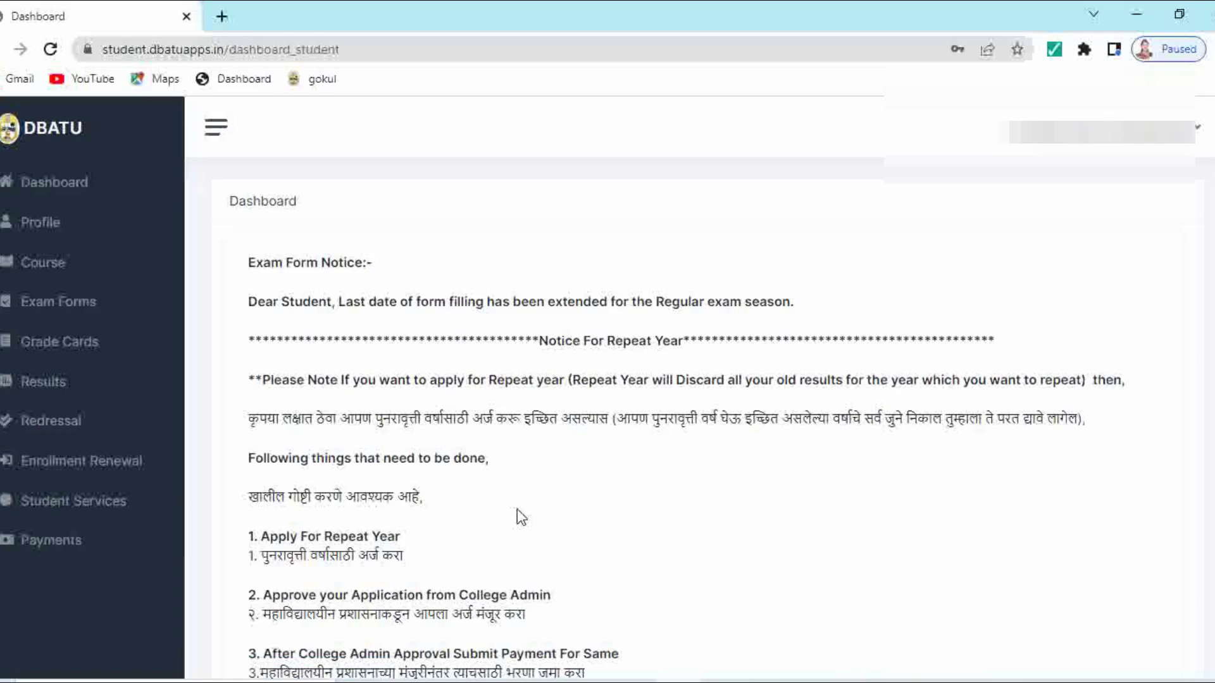
Step: Open the Bachelor of Pharmacy Exams list with three forms marked Submission Pending
{"action": "left_click", "coordinate": [72, 236]}
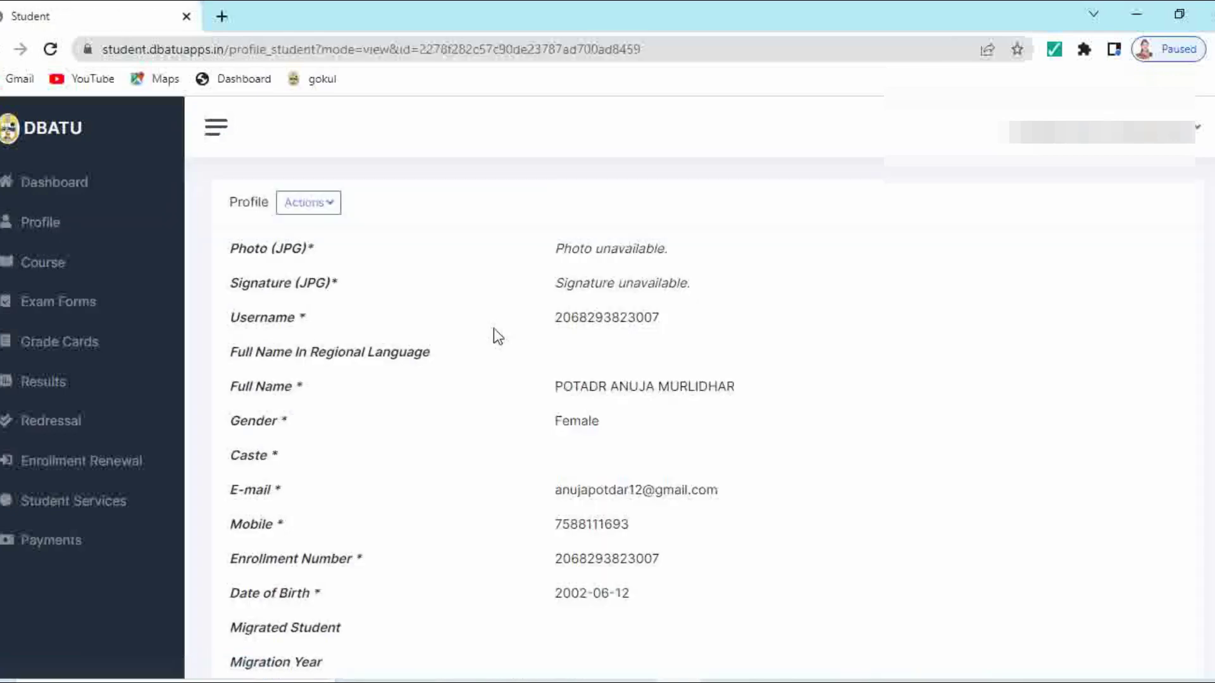
{"action": "scroll", "coordinate": [493, 329], "scroll_direction": "down", "scroll_amount": 5}
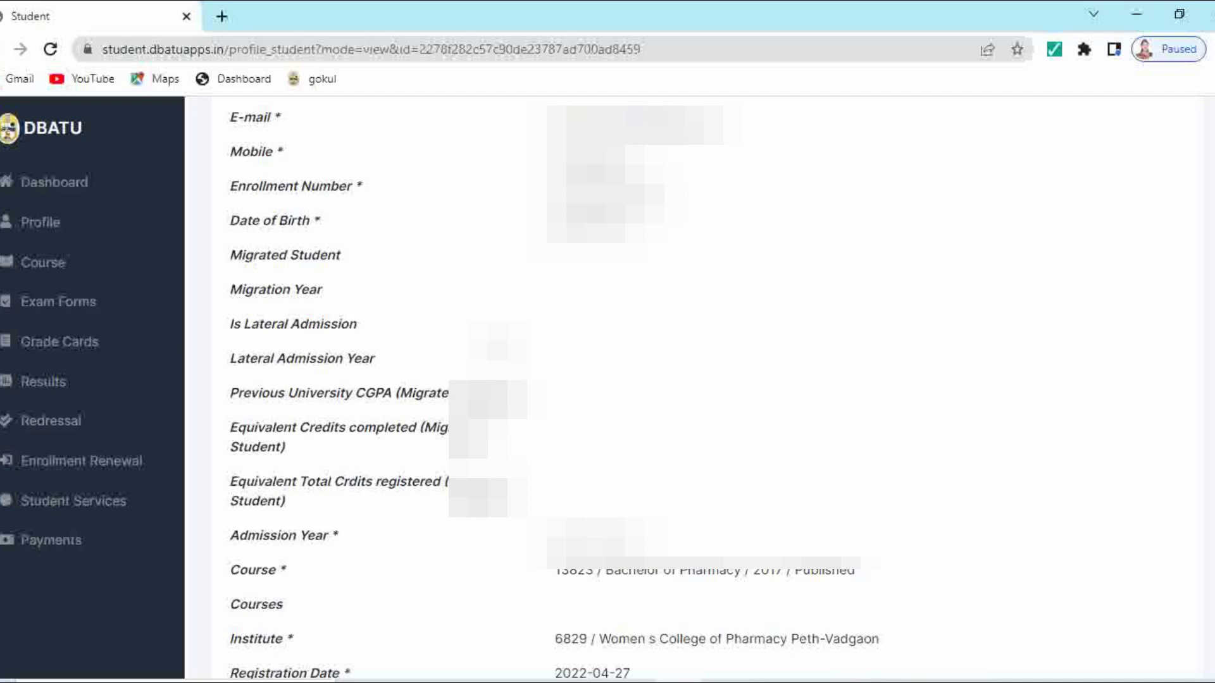
{"action": "scroll", "coordinate": [493, 332], "scroll_direction": "down", "scroll_amount": 7}
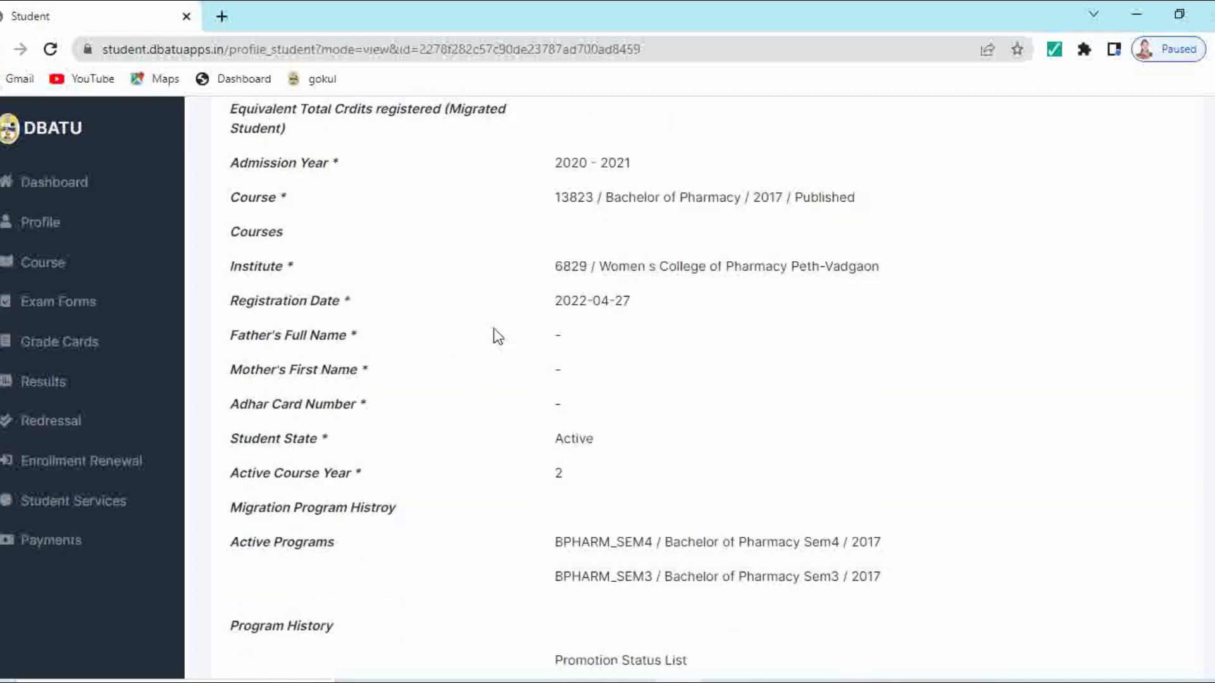
{"action": "scroll", "coordinate": [538, 337], "scroll_direction": "down", "scroll_amount": 1}
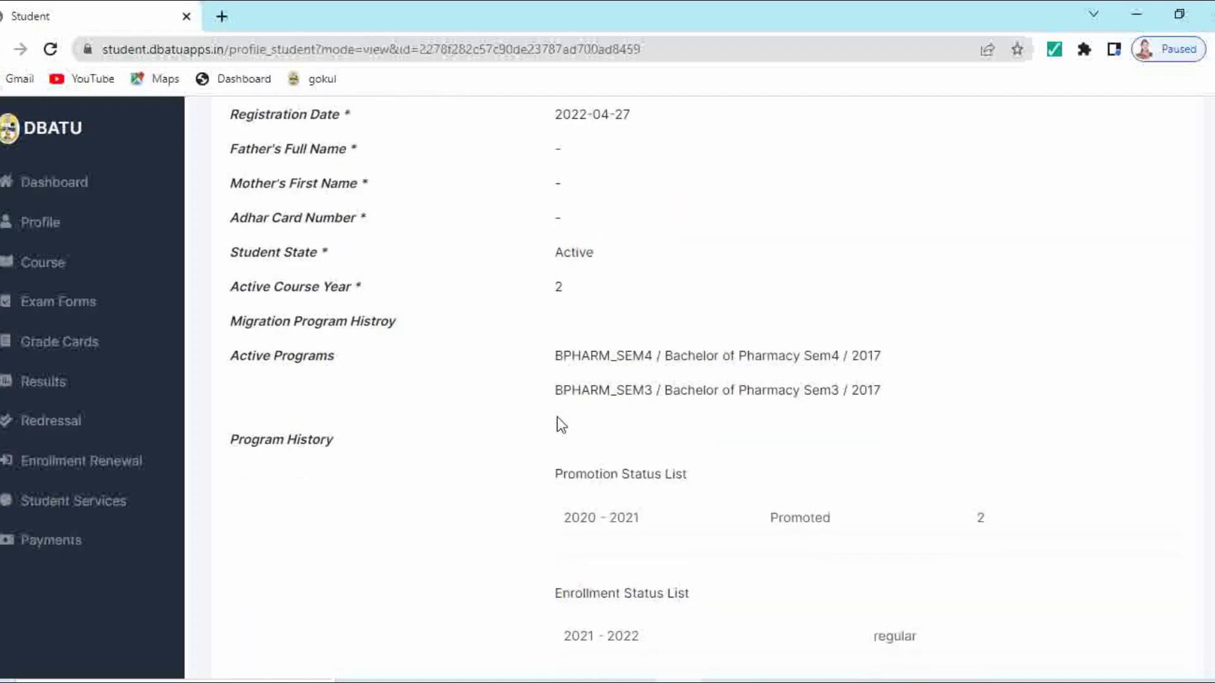
{"action": "left_click", "coordinate": [68, 310]}
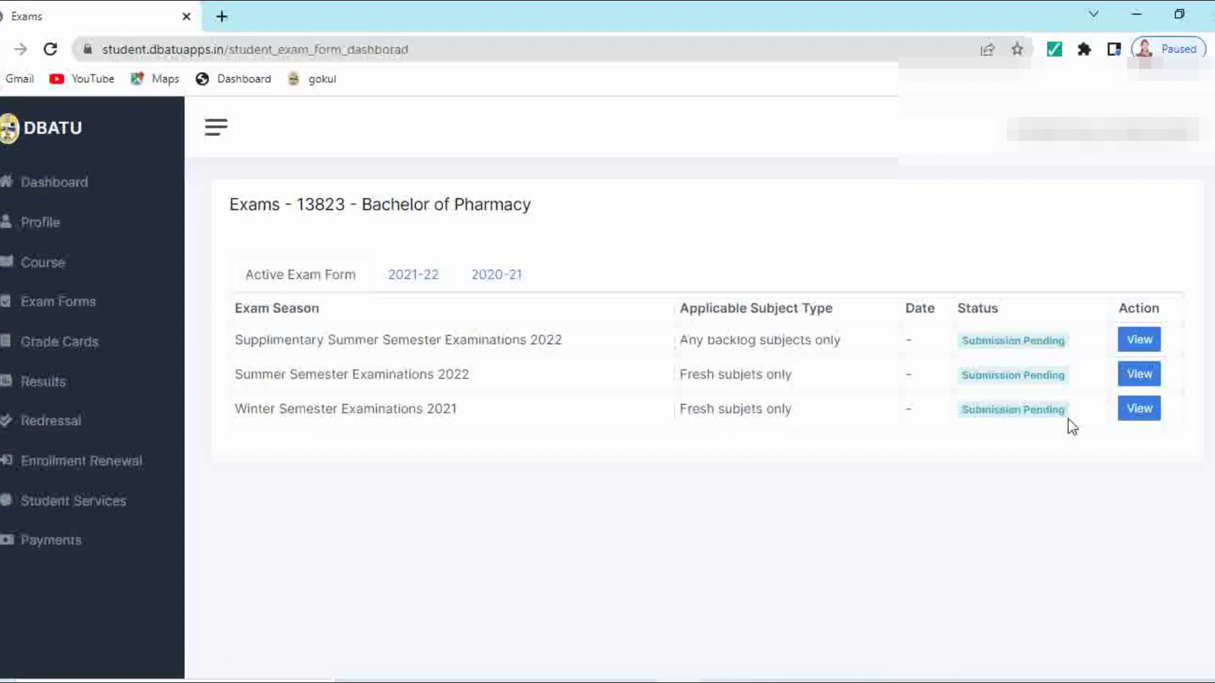
Step: Submit the Winter Semester Examinations 2021 form with subjects BP301T–BP308P ticked
{"action": "left_click", "coordinate": [1138, 410]}
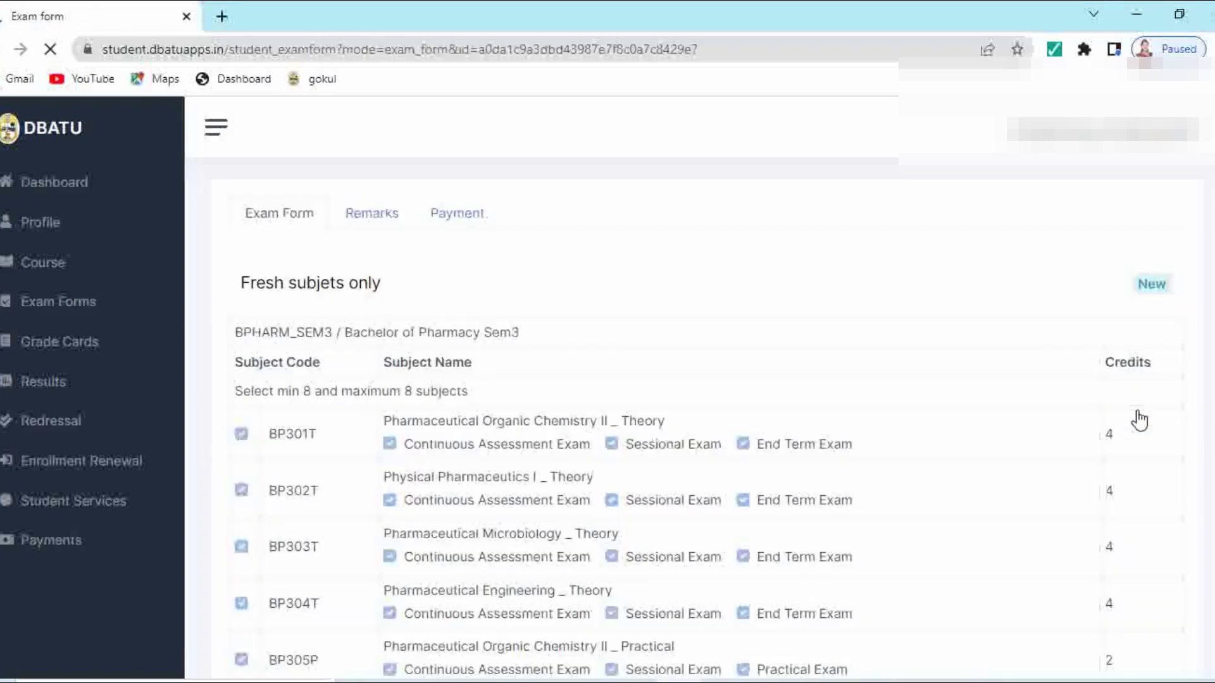
{"action": "scroll", "coordinate": [393, 418], "scroll_direction": "down", "scroll_amount": 3}
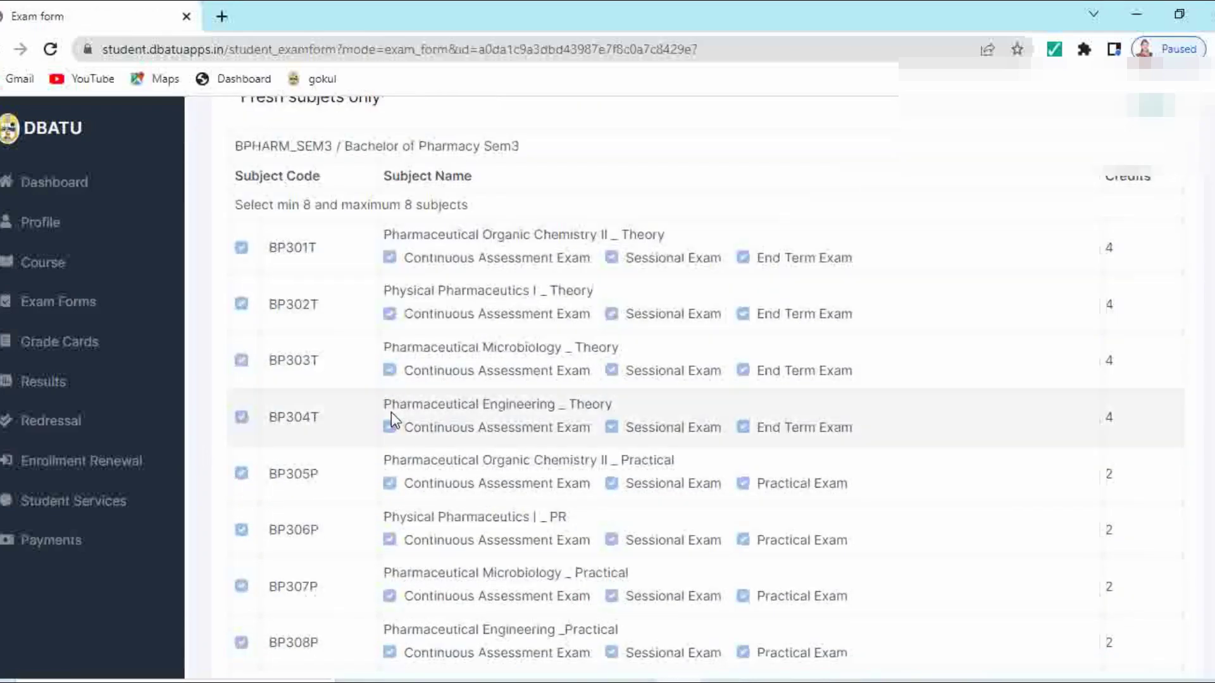
{"action": "scroll", "coordinate": [391, 413], "scroll_direction": "down", "scroll_amount": 2}
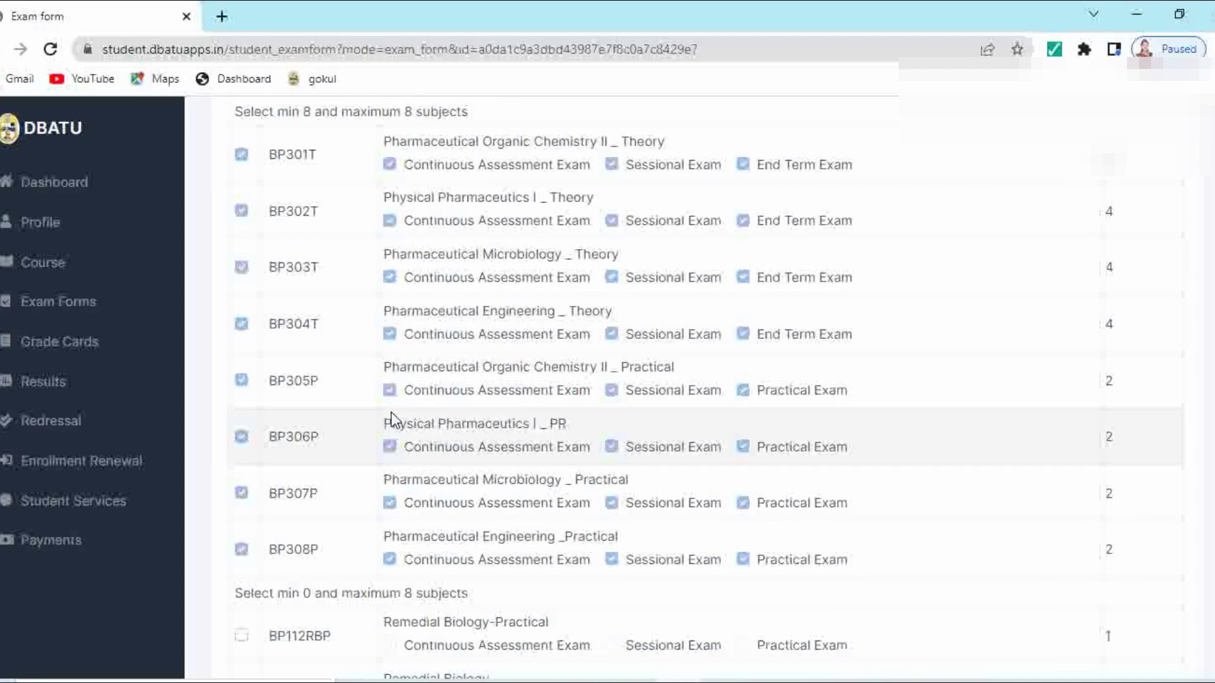
{"action": "scroll", "coordinate": [391, 412], "scroll_direction": "down", "scroll_amount": 7}
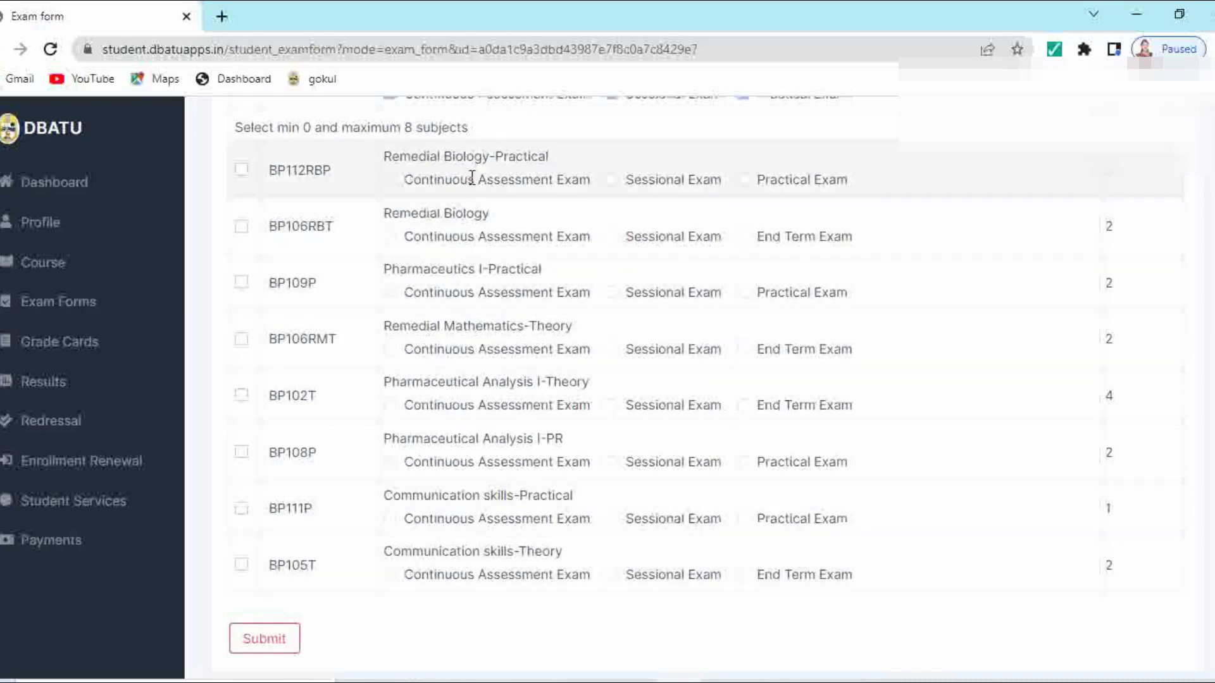
{"action": "scroll", "coordinate": [454, 499], "scroll_direction": "up", "scroll_amount": 1}
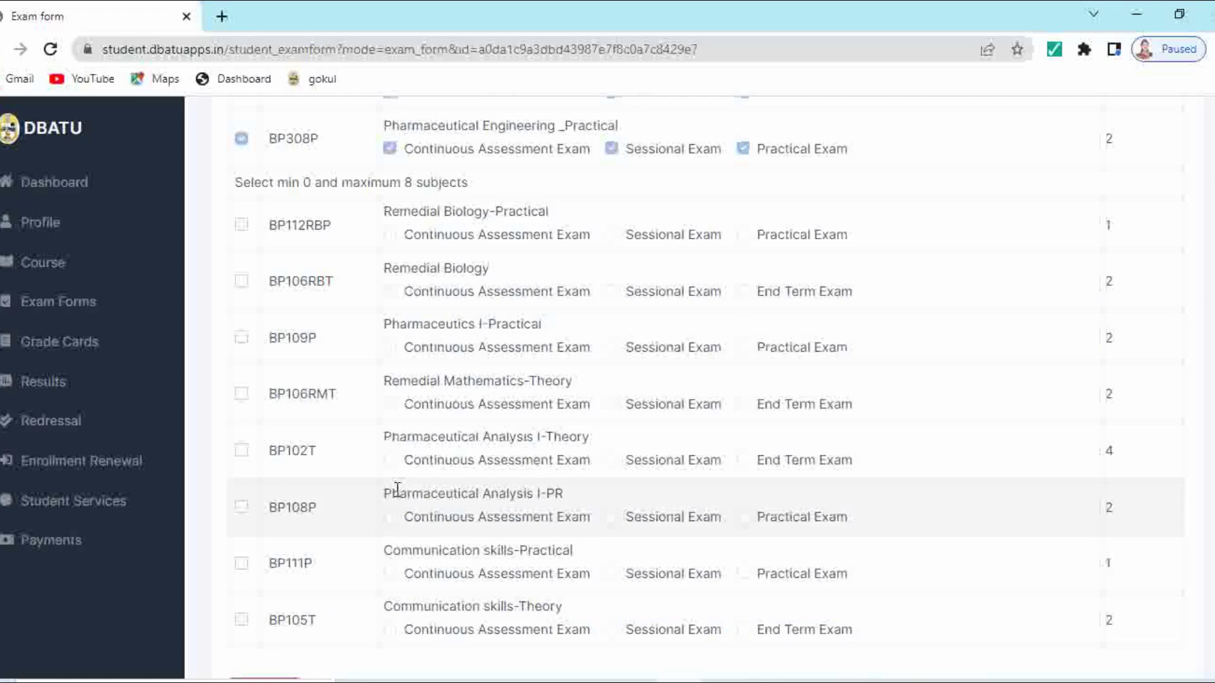
{"action": "scroll", "coordinate": [398, 490], "scroll_direction": "up", "scroll_amount": 6}
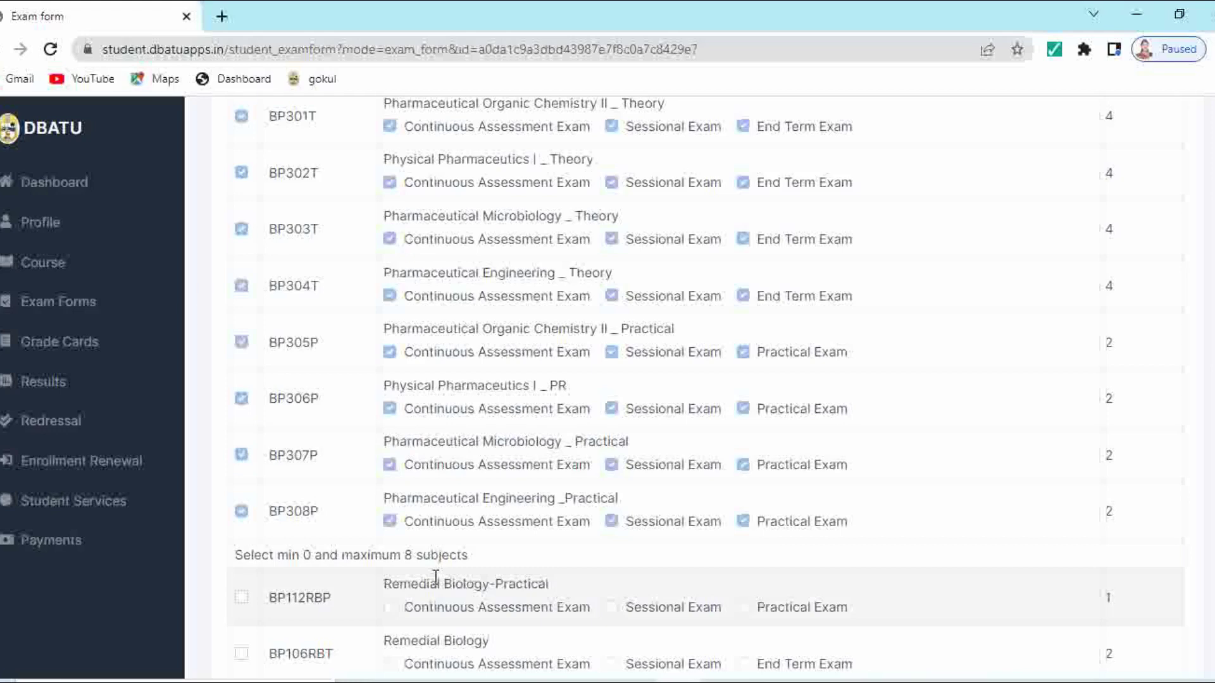
{"action": "scroll", "coordinate": [435, 577], "scroll_direction": "down", "scroll_amount": 5}
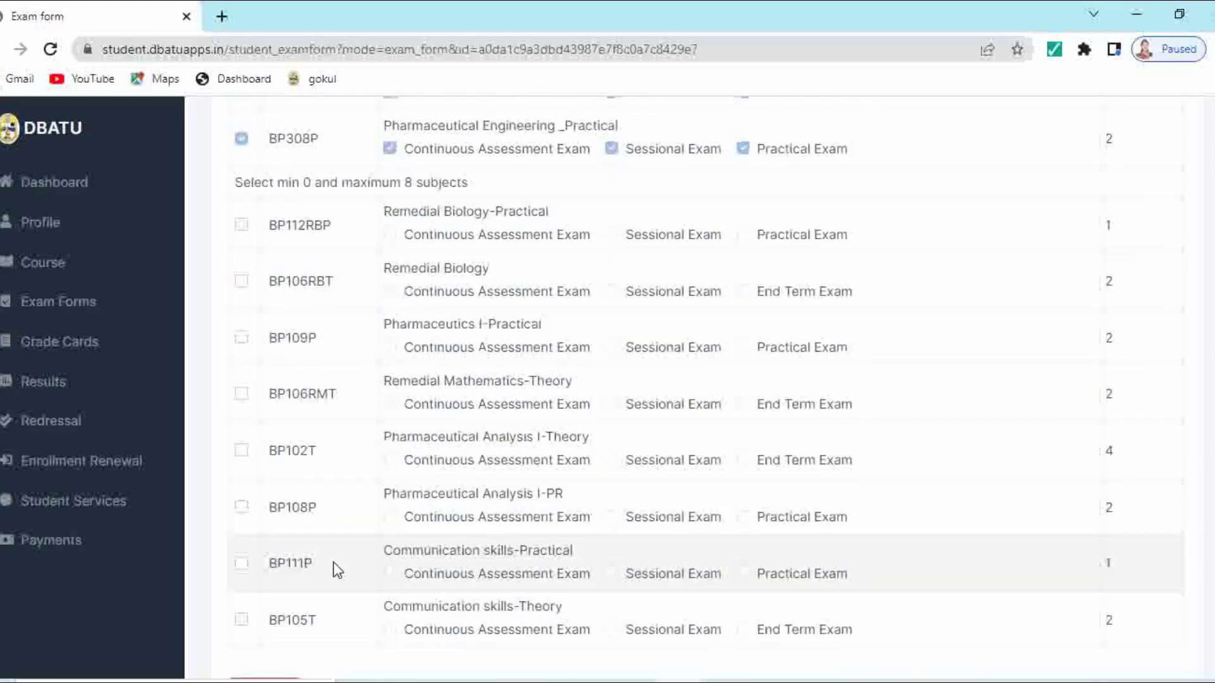
{"action": "scroll", "coordinate": [337, 570], "scroll_direction": "down", "scroll_amount": 2}
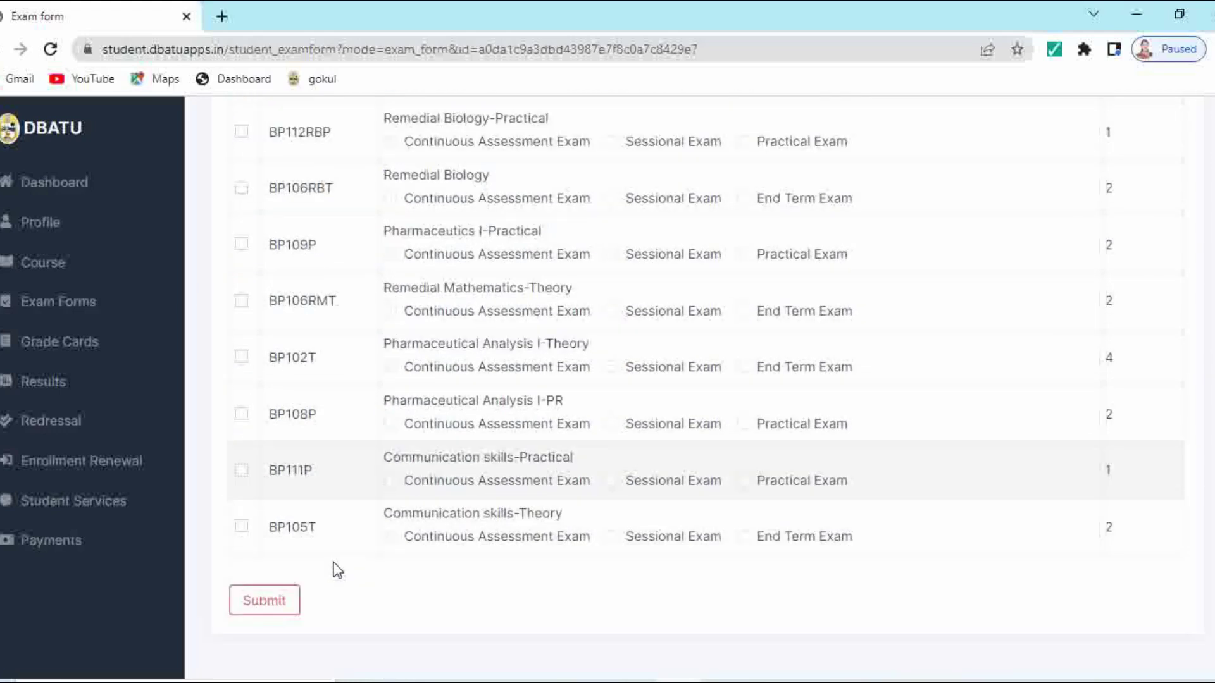
{"action": "left_click", "coordinate": [267, 609]}
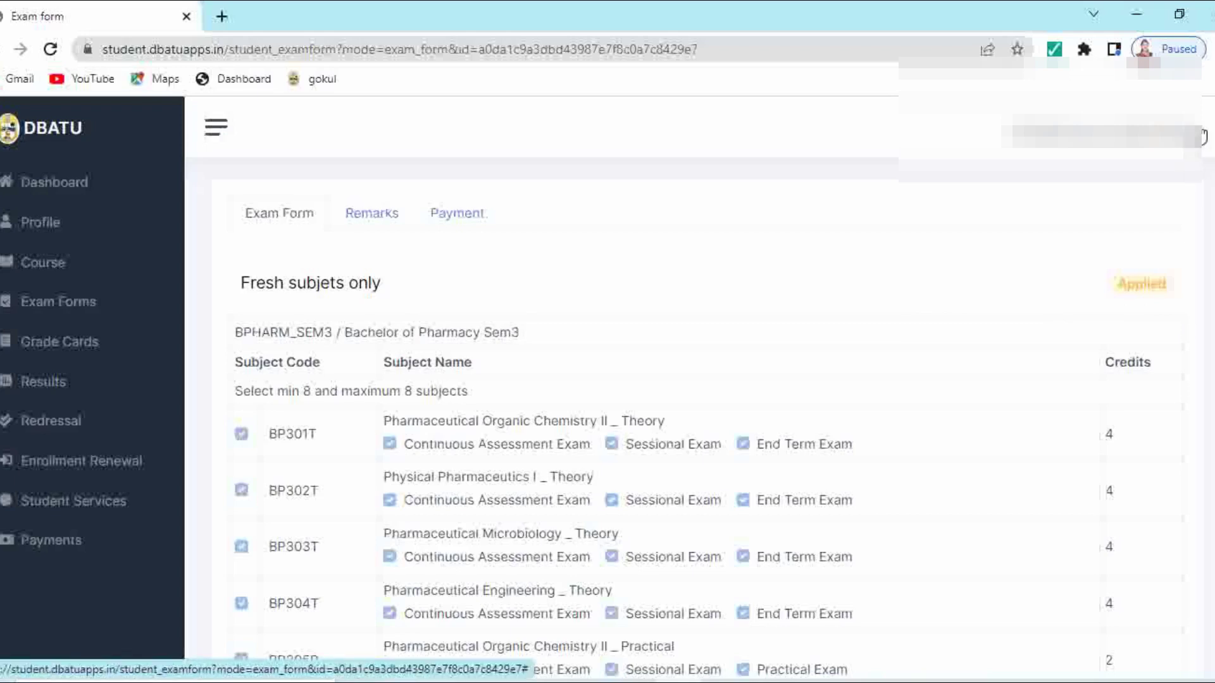
Step: Log out of the student account from the profile menu at top right
{"action": "left_click", "coordinate": [1201, 135]}
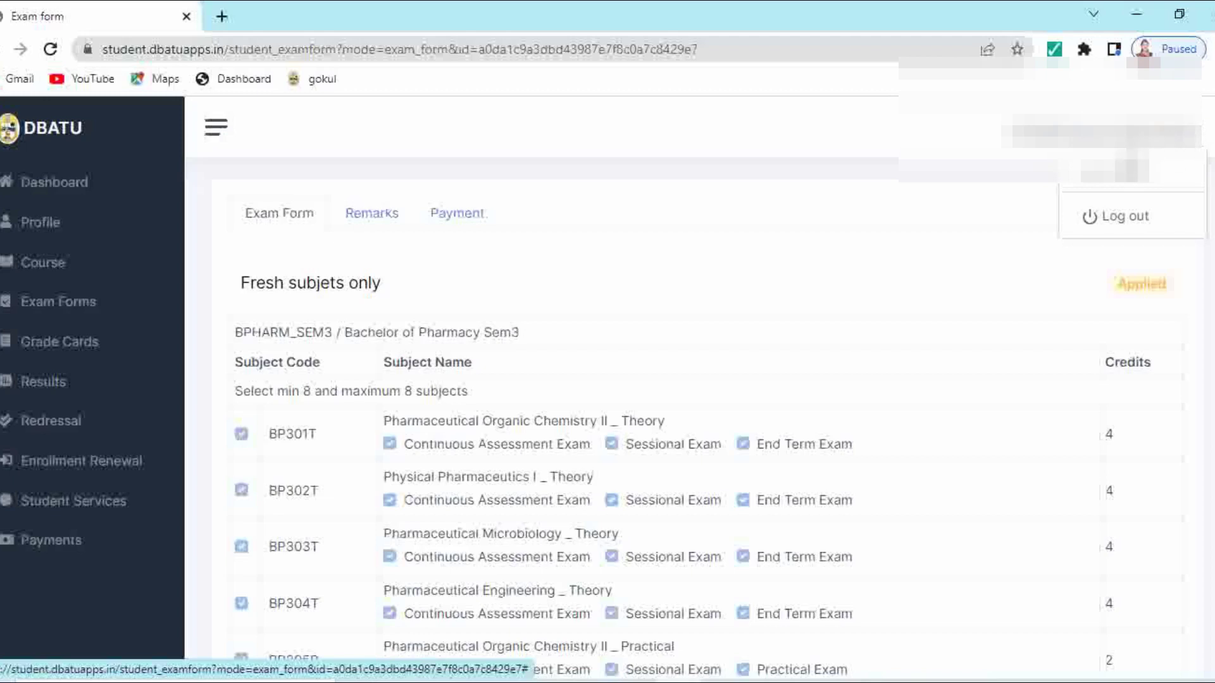
{"action": "left_click", "coordinate": [1117, 223]}
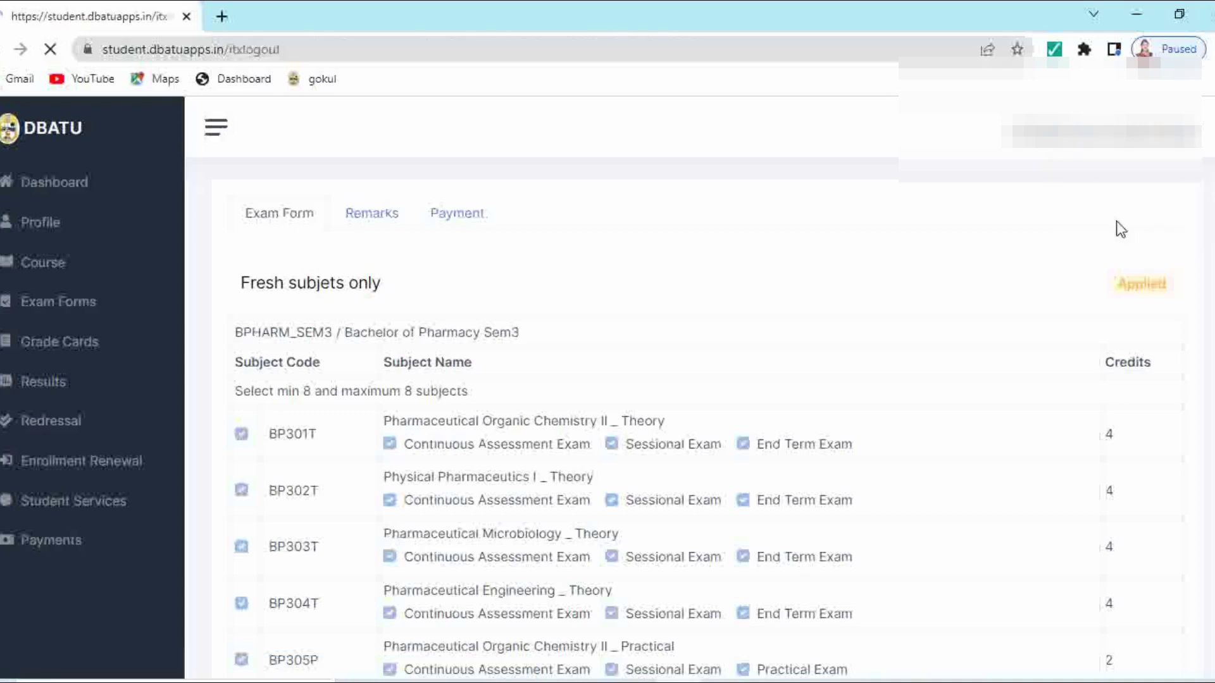